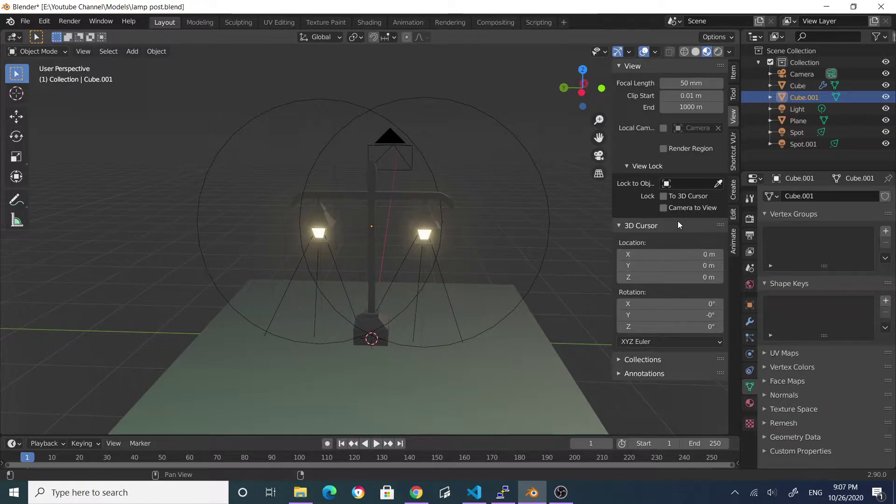
Show the Render properties: Cycles at 16 render samples with render denoising off
{"action": "left_click", "coordinate": [750, 217]}
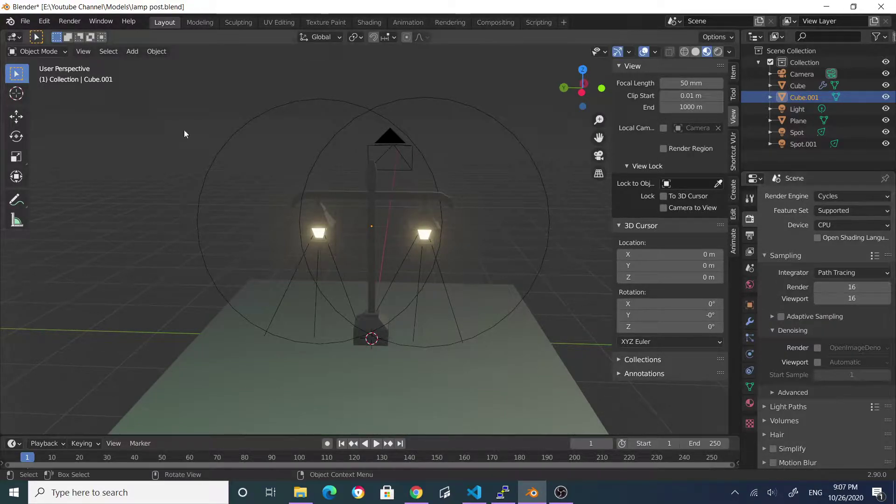
Render the lamp post at 16 samples, inspect the noisy result, then close it
{"action": "left_click", "coordinate": [70, 21]}
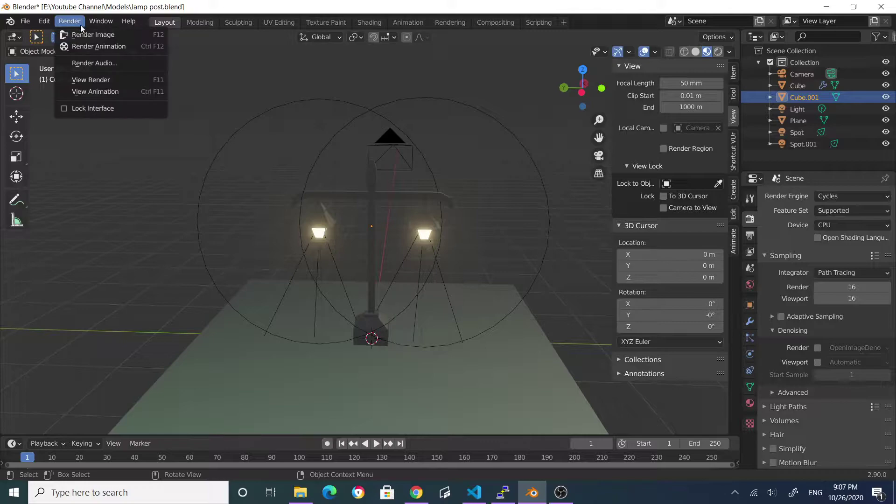
{"action": "left_click", "coordinate": [85, 36]}
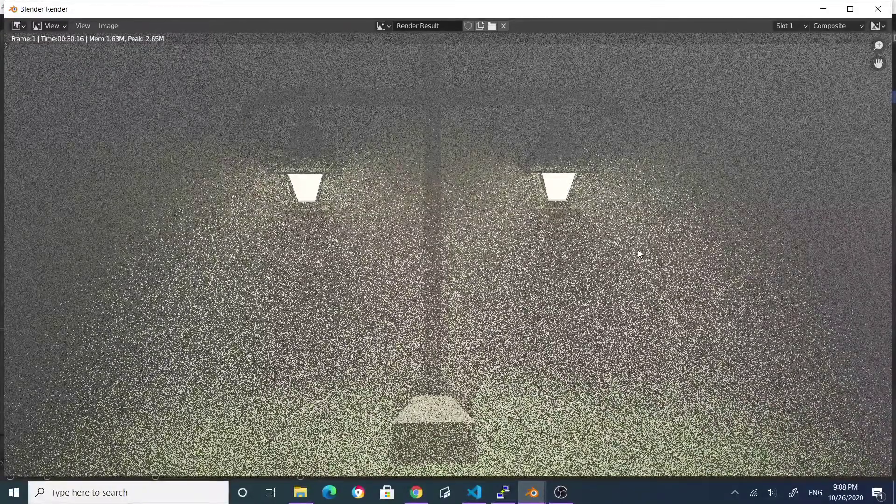
{"action": "key", "text": "Escape"}
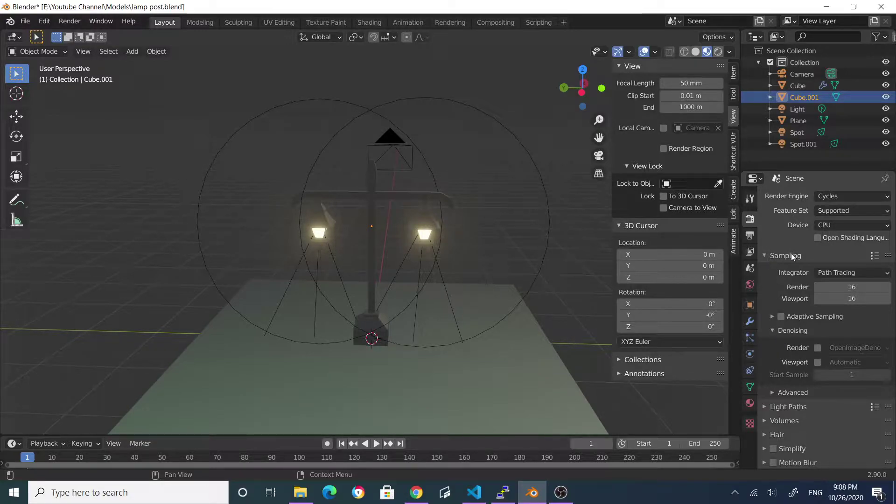
Enable Denoising for final renders with OpenImageDenoise as the denoiser
{"action": "left_click", "coordinate": [773, 329]}
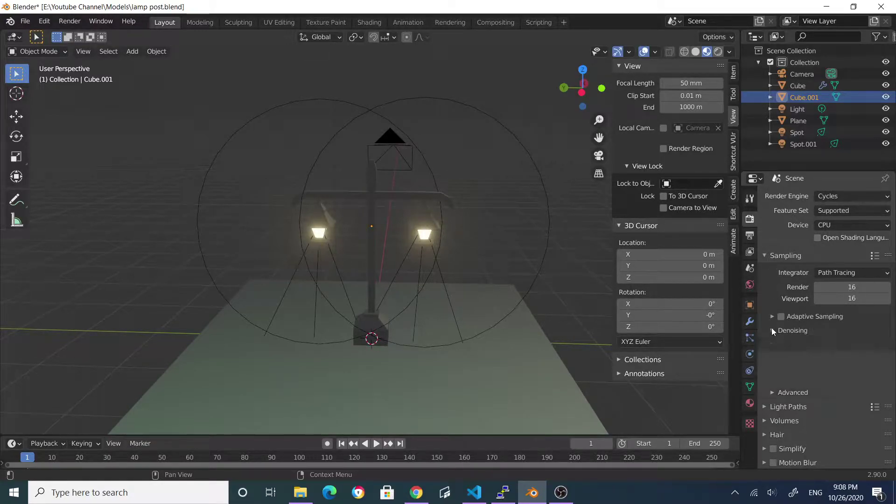
{"action": "left_click", "coordinate": [773, 331]}
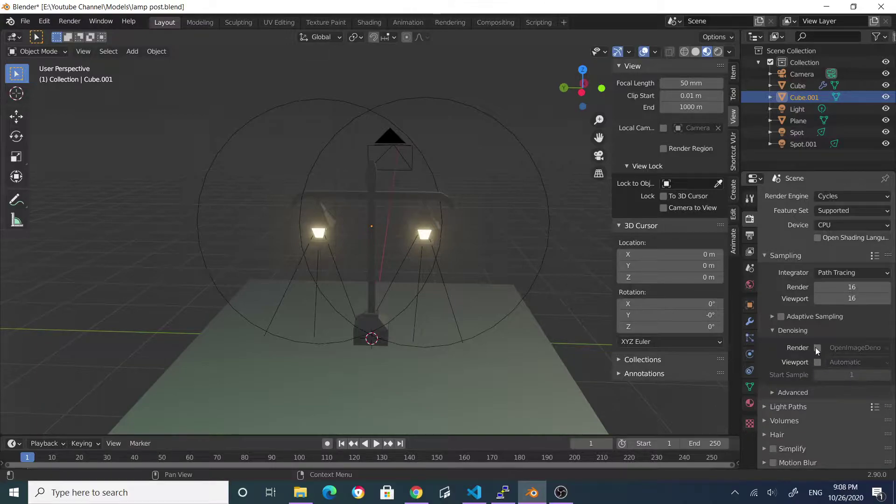
{"action": "left_click", "coordinate": [817, 348]}
{"action": "left_click", "coordinate": [886, 348]}
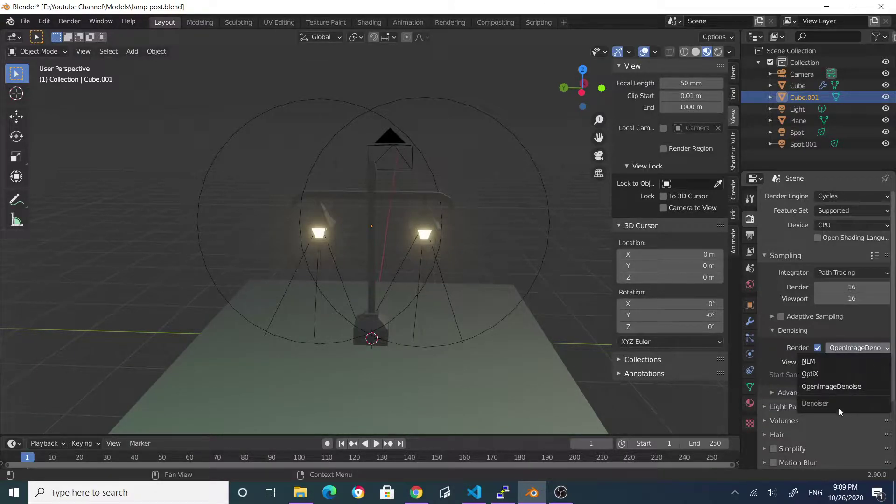
{"action": "left_click", "coordinate": [838, 387]}
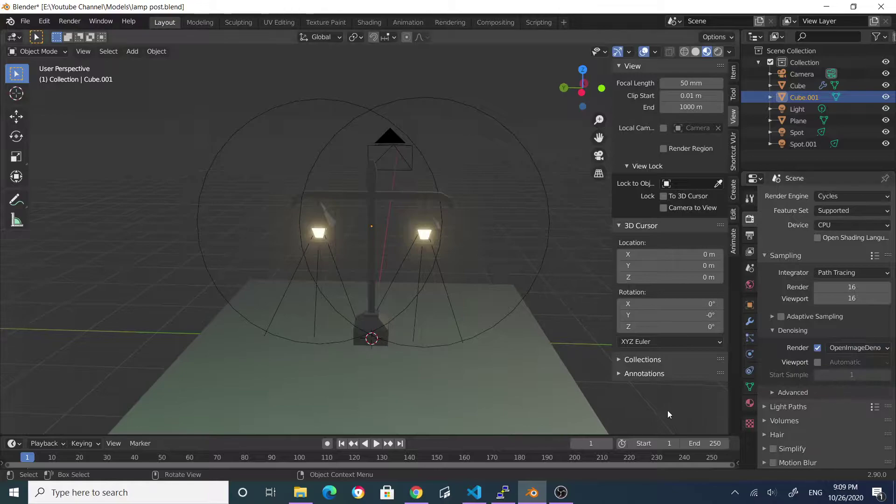
{"action": "left_click", "coordinate": [70, 21]}
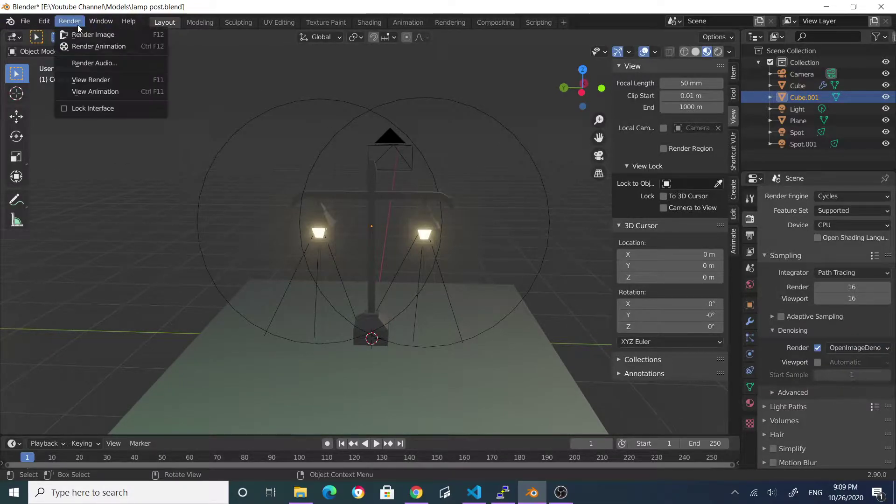
Render the frame again with OpenImageDenoise for a smooth, clean lamp post image
{"action": "left_click", "coordinate": [86, 35]}
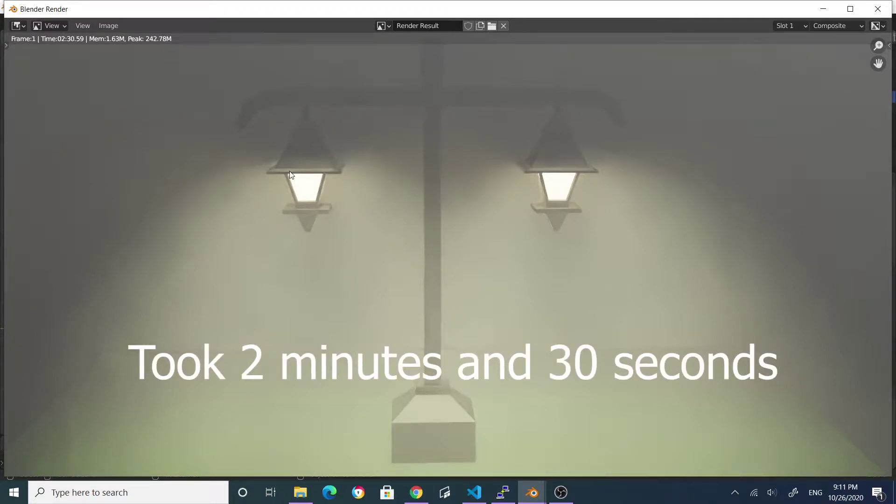
Close the denoised render and turn Denoising Render back off
{"action": "left_click", "coordinate": [877, 9]}
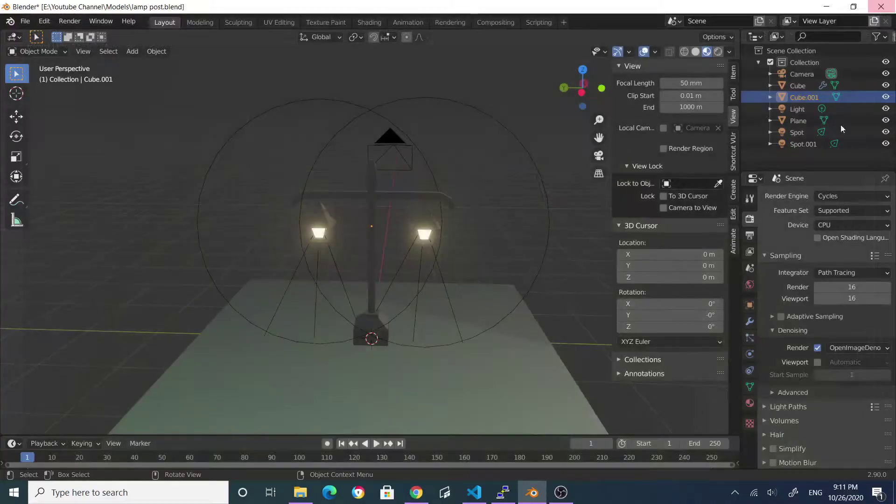
{"action": "left_click", "coordinate": [817, 348]}
{"action": "left_click", "coordinate": [776, 330]}
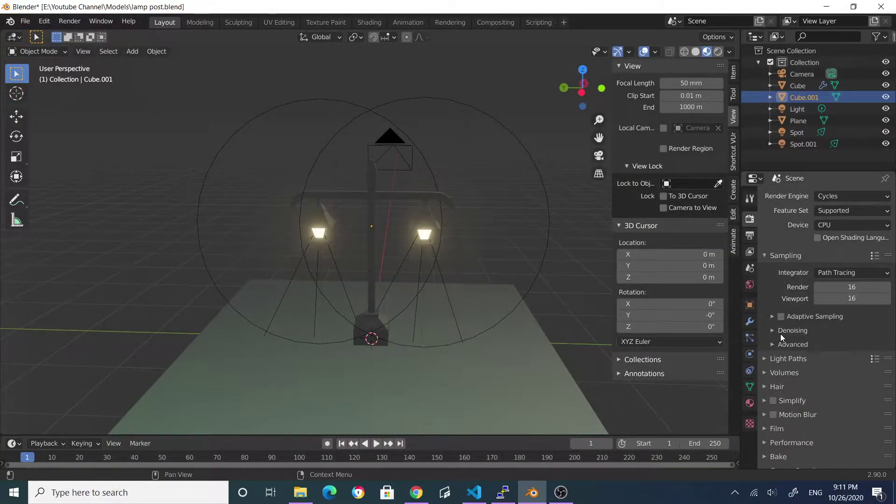
Switch to the Compositing workspace with Use Nodes enabled
{"action": "left_click", "coordinate": [494, 22]}
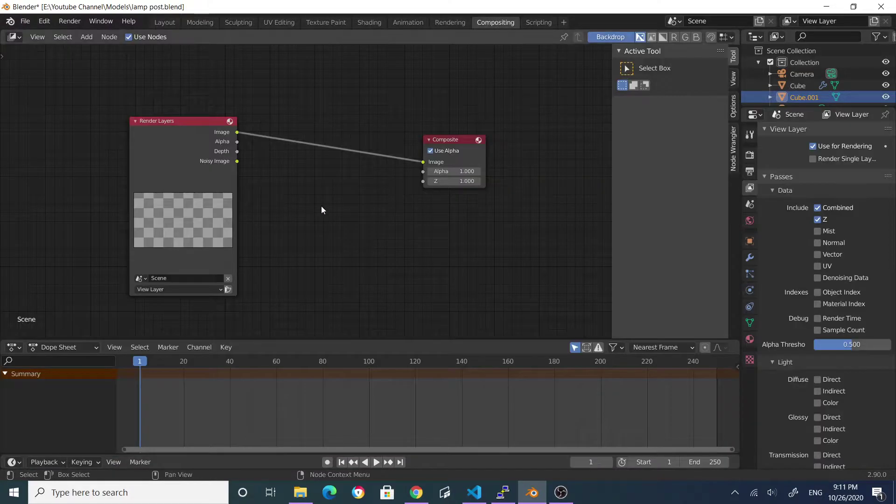
{"action": "left_click", "coordinate": [128, 37]}
{"action": "left_click", "coordinate": [128, 37]}
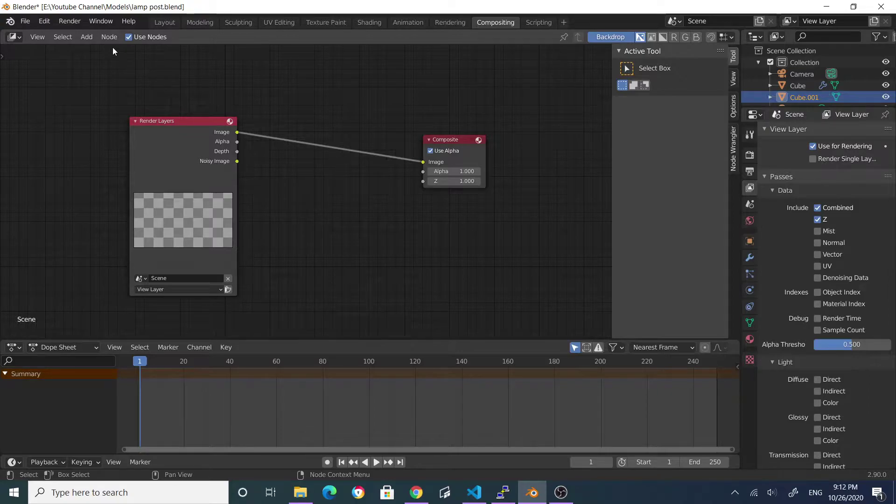
Search 'de' to add a Denoise node on the Render Layers–Composite link, then arrange the nodes
{"action": "left_click", "coordinate": [89, 36]}
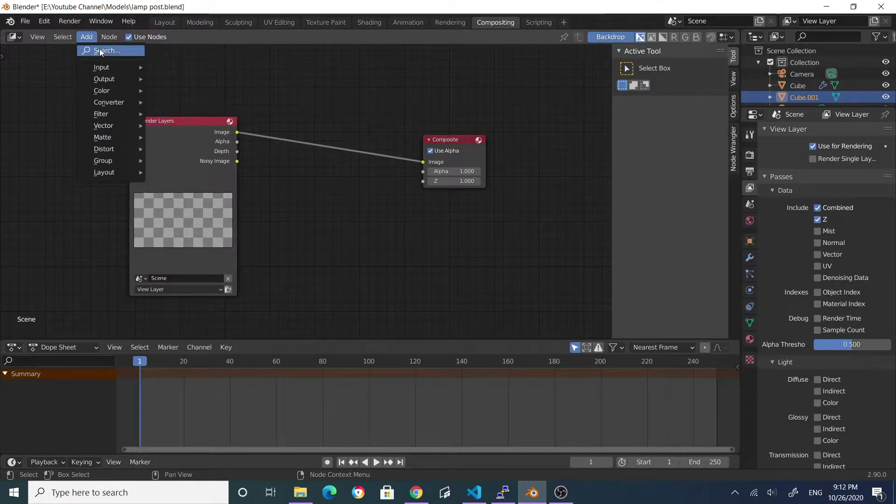
{"action": "left_click", "coordinate": [100, 50]}
{"action": "type", "text": "de"}
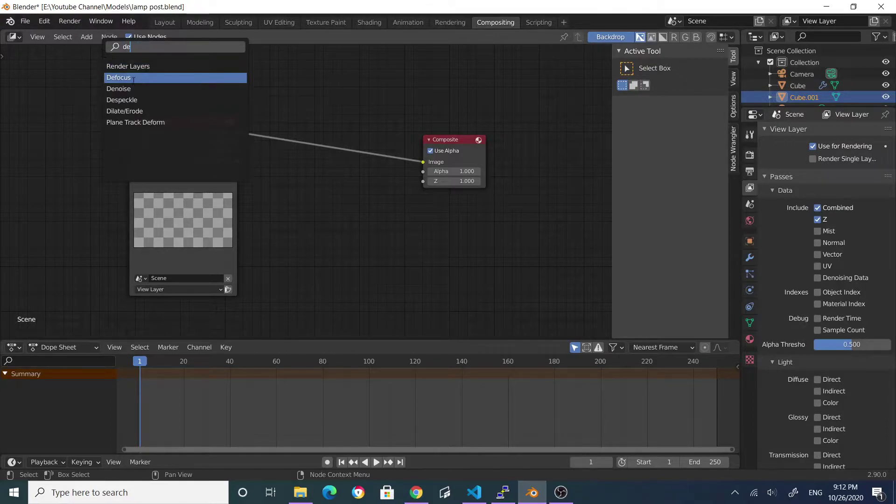
{"action": "left_click", "coordinate": [121, 88]}
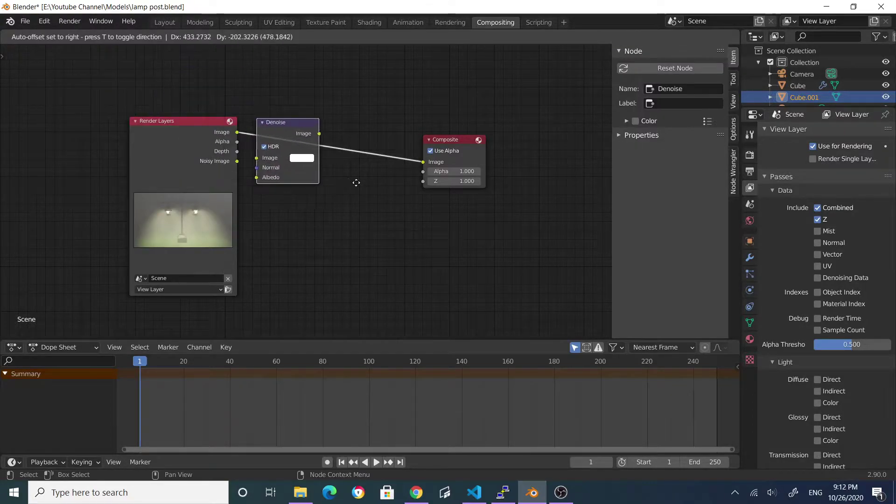
{"action": "left_click", "coordinate": [372, 185]}
{"action": "left_click_drag", "start_coordinate": [475, 148], "coordinate": [526, 160]}
{"action": "left_click_drag", "start_coordinate": [310, 123], "coordinate": [361, 136]}
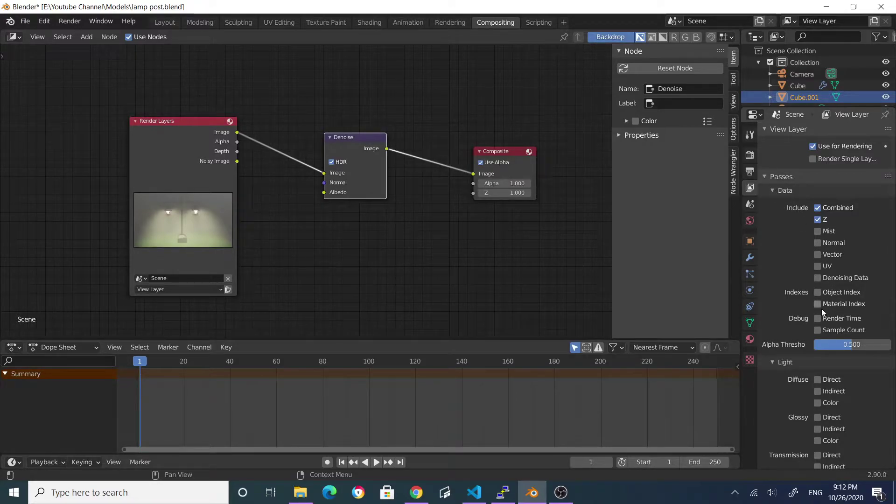
Enable the Denoising Data pass and link Denoising Normal and Albedo to the Denoise node
{"action": "left_click", "coordinate": [816, 277]}
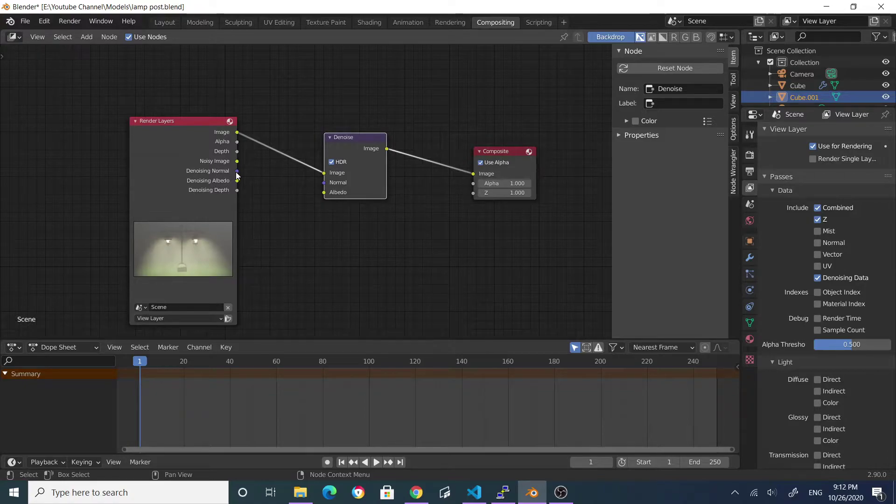
{"action": "left_click_drag", "start_coordinate": [237, 171], "coordinate": [323, 183]}
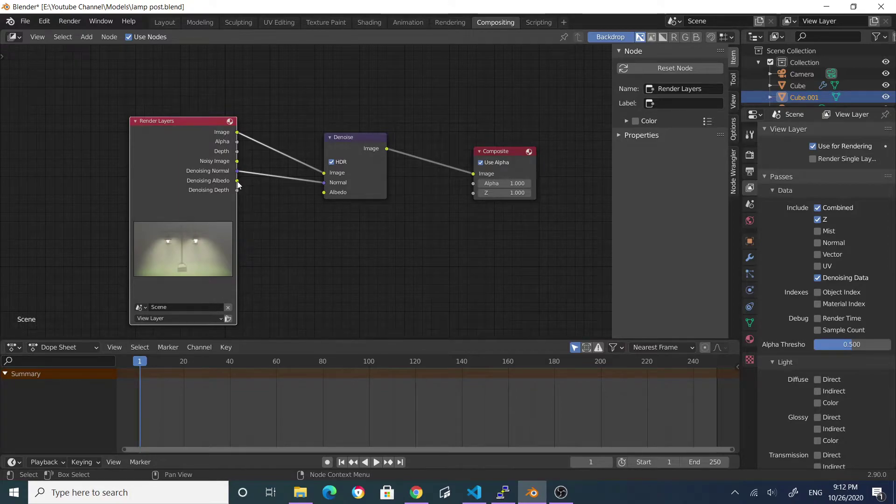
{"action": "left_click_drag", "start_coordinate": [237, 181], "coordinate": [324, 194]}
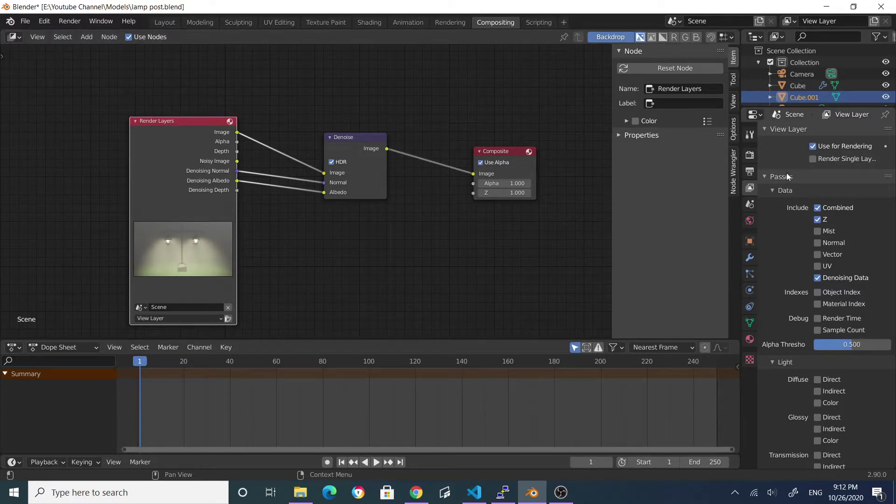
Check the Render properties' denoising settings, then collapse them
{"action": "left_click", "coordinate": [750, 154]}
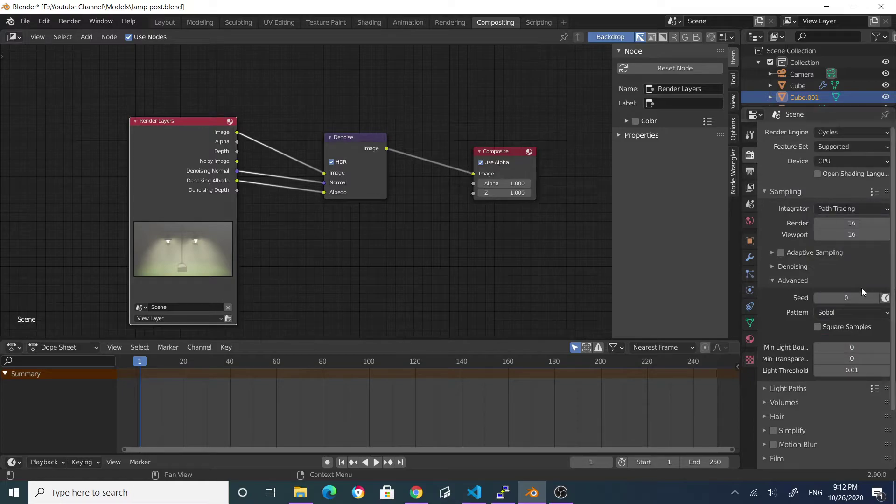
{"action": "left_click", "coordinate": [771, 266]}
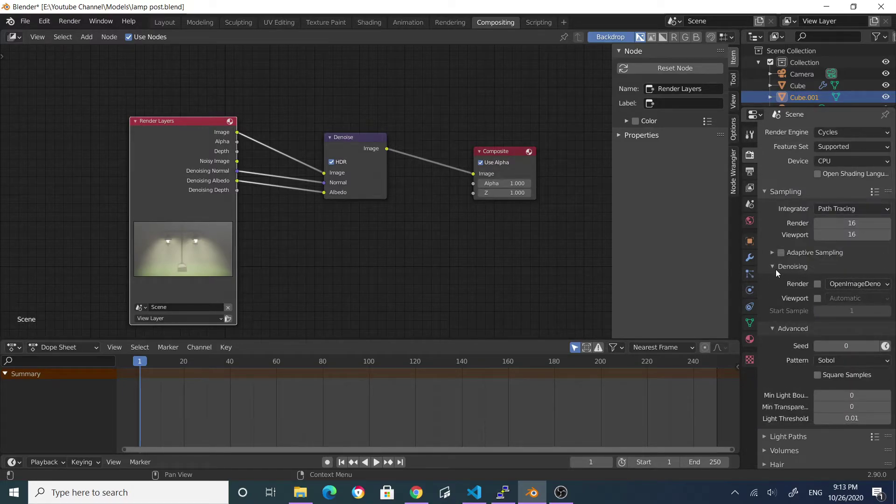
{"action": "left_click", "coordinate": [772, 268]}
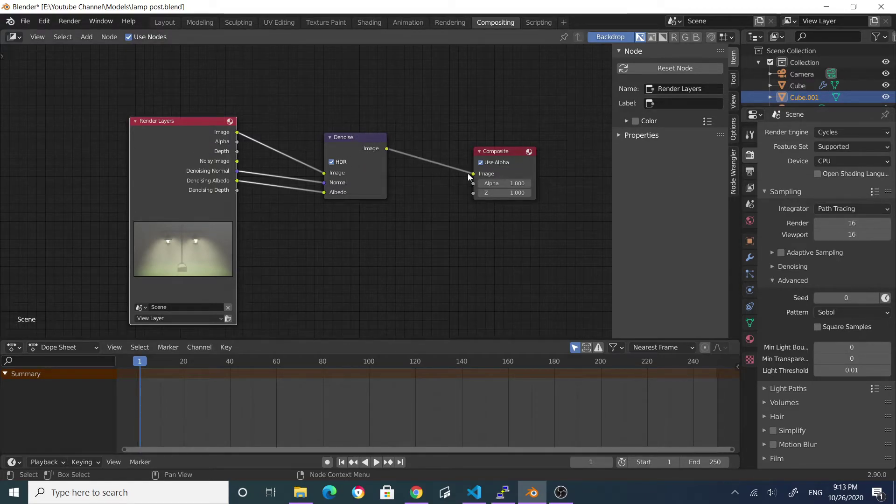
Render the lamp post frame through the compositor's Denoise node
{"action": "left_click", "coordinate": [69, 21]}
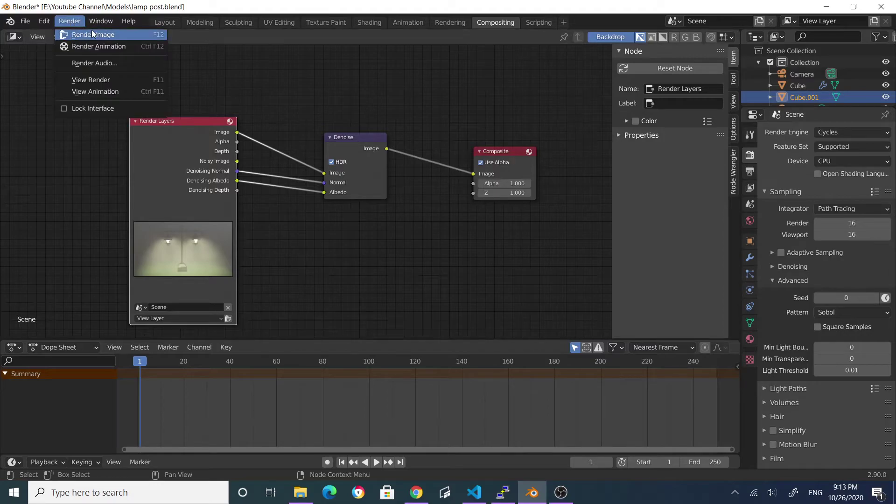
{"action": "left_click", "coordinate": [93, 34]}
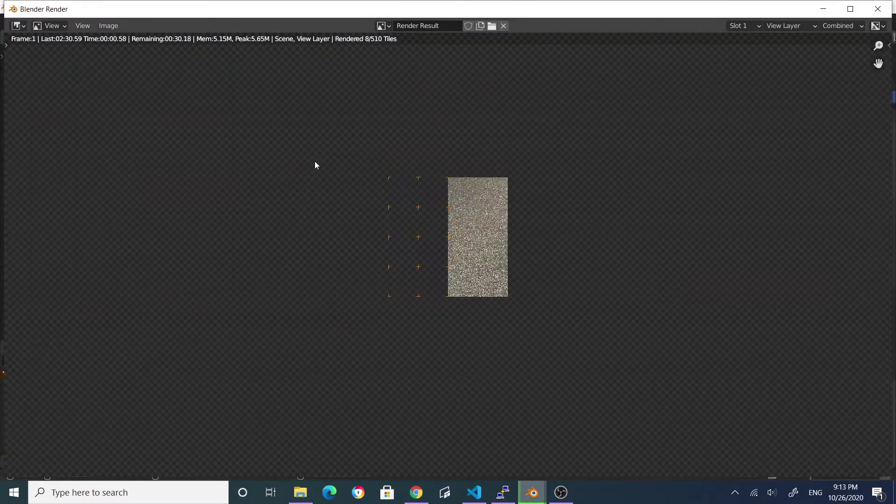